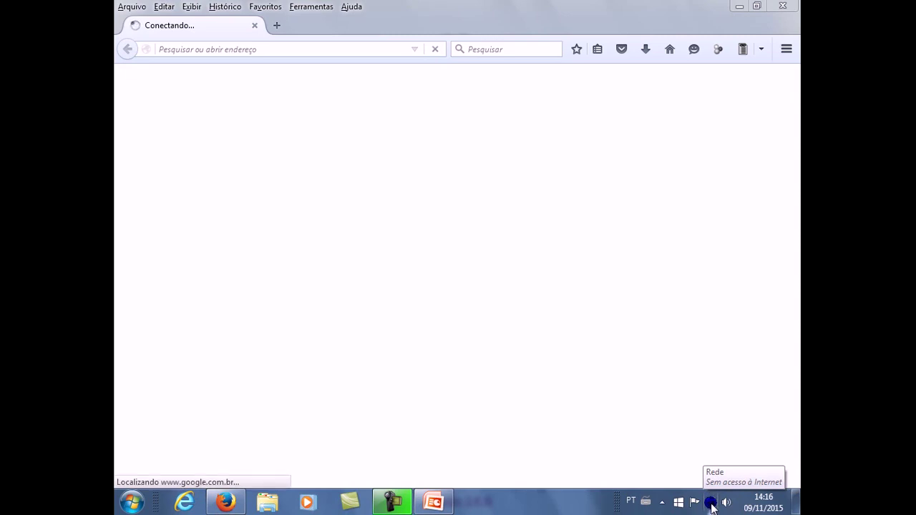
Step: From the tray network icon, open the Network and Sharing Center to check the broken Internet link
click(711, 503)
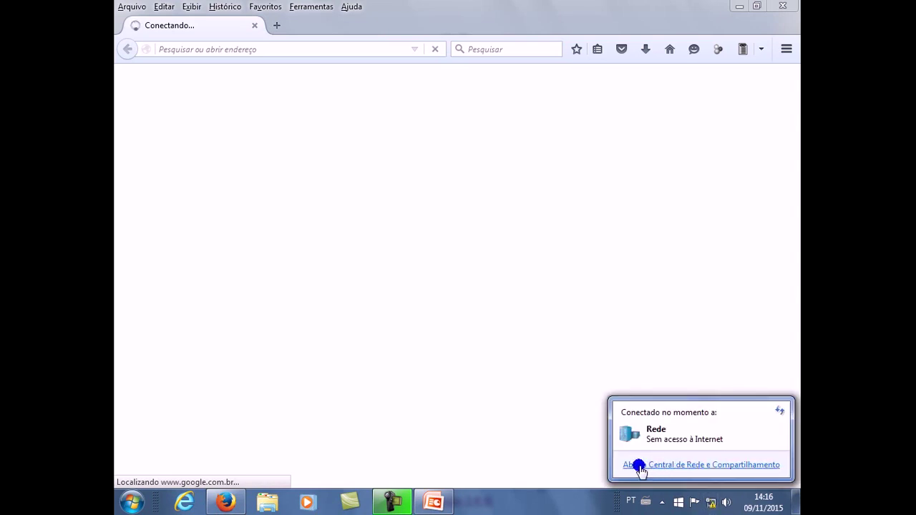
click(716, 466)
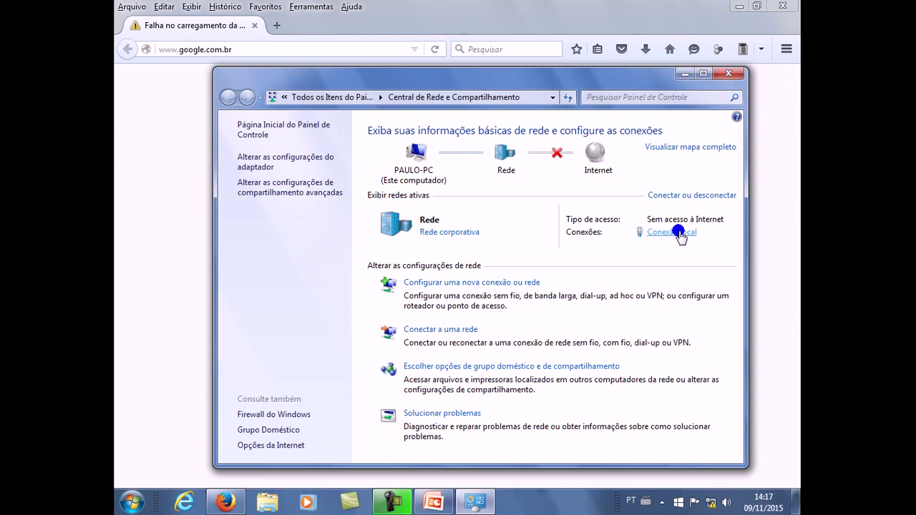
click(676, 232)
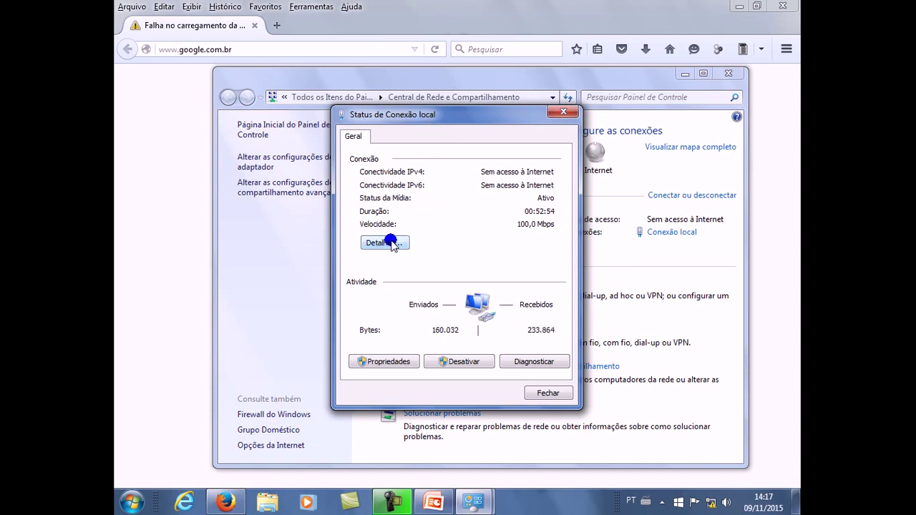
click(391, 244)
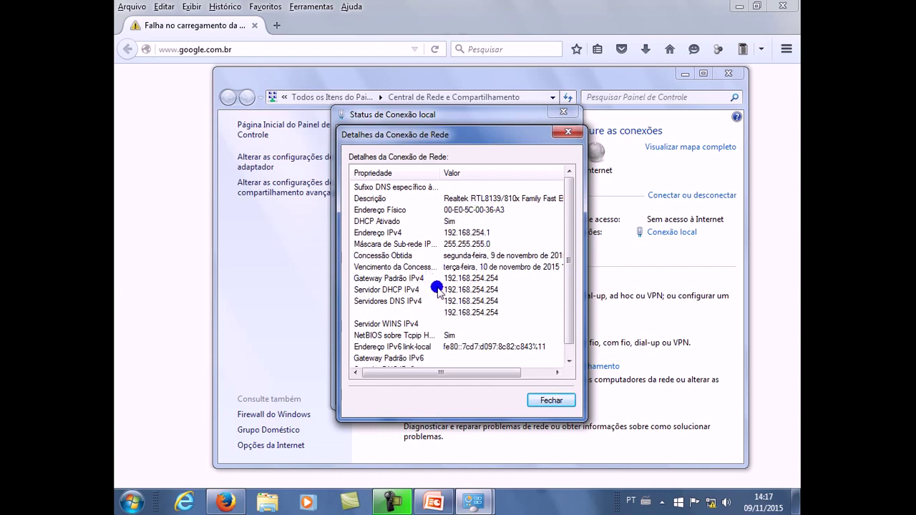
click(380, 281)
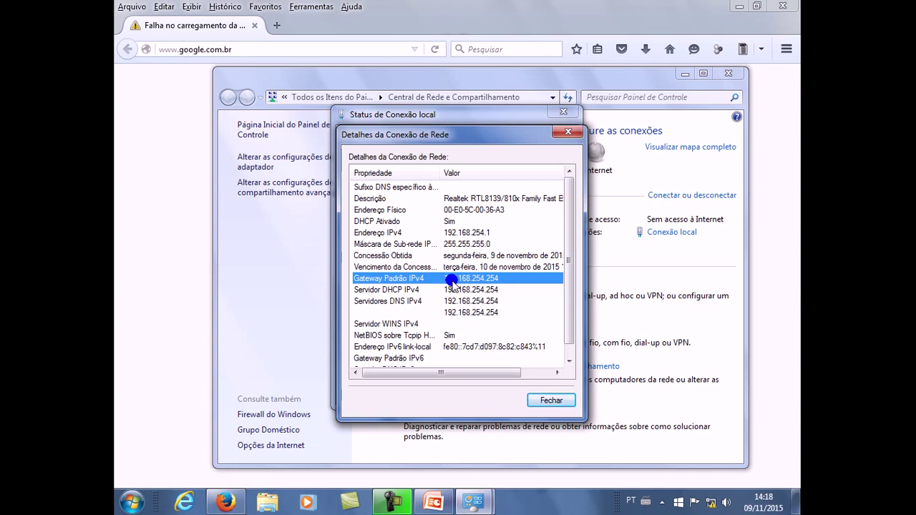
click(551, 400)
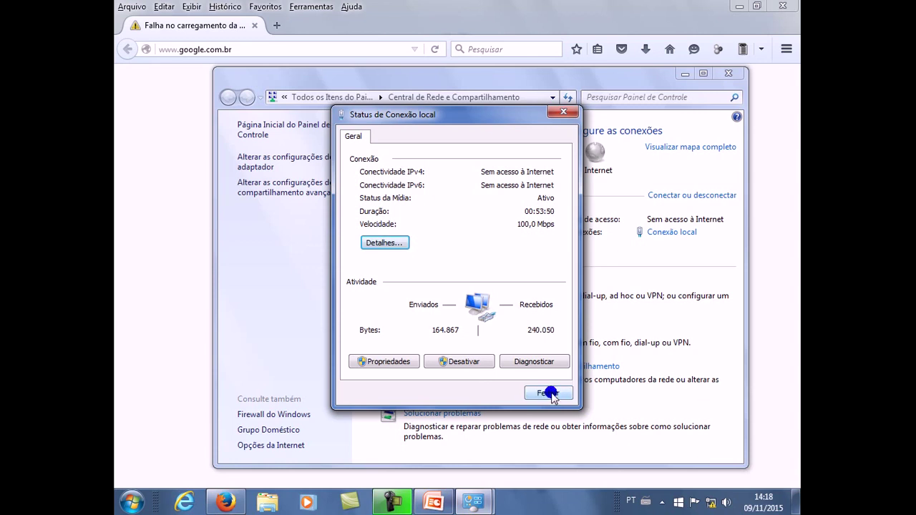
click(551, 393)
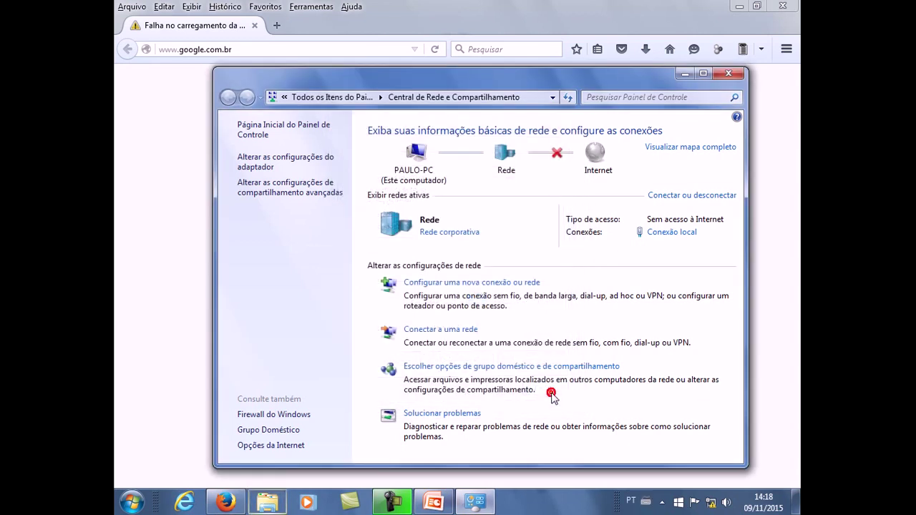
click(726, 75)
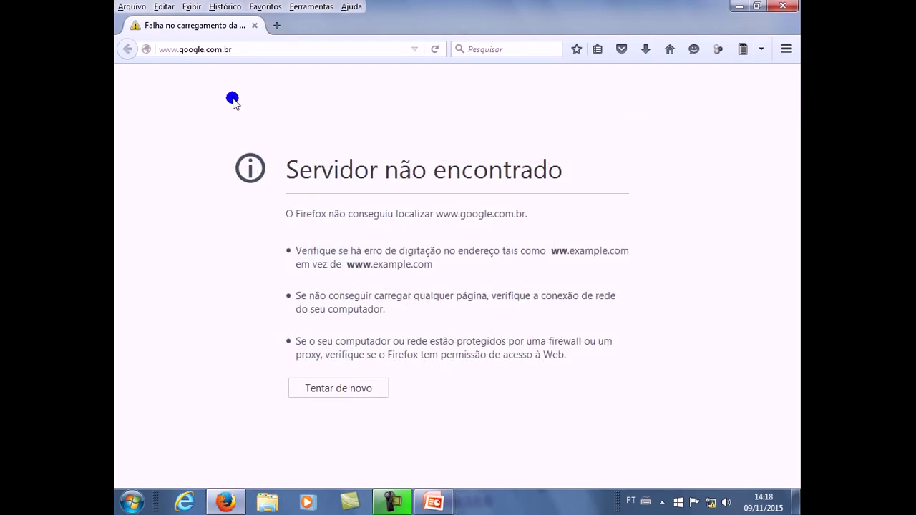
click(250, 50)
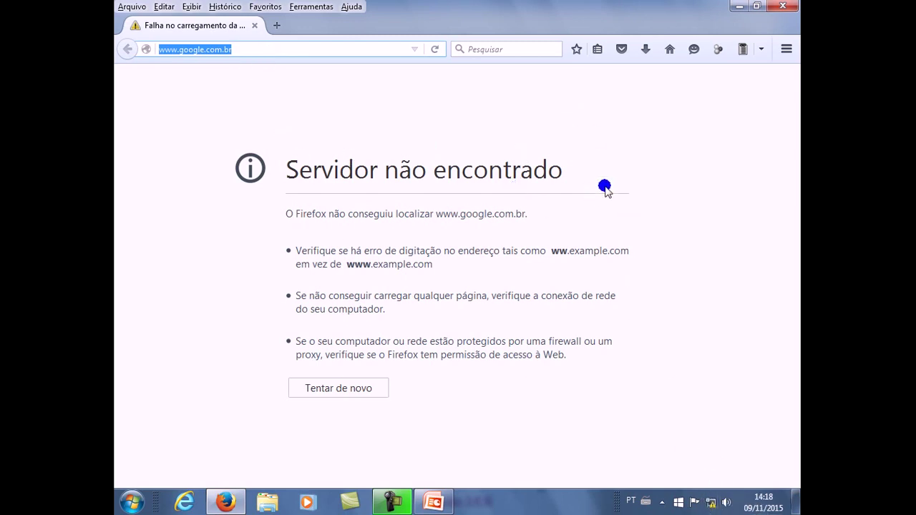
mouse_move(710, 506)
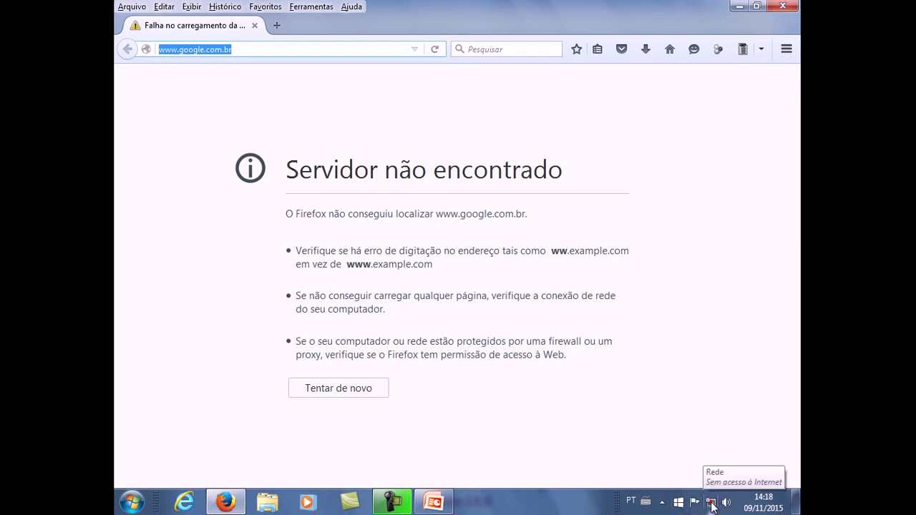
click(711, 503)
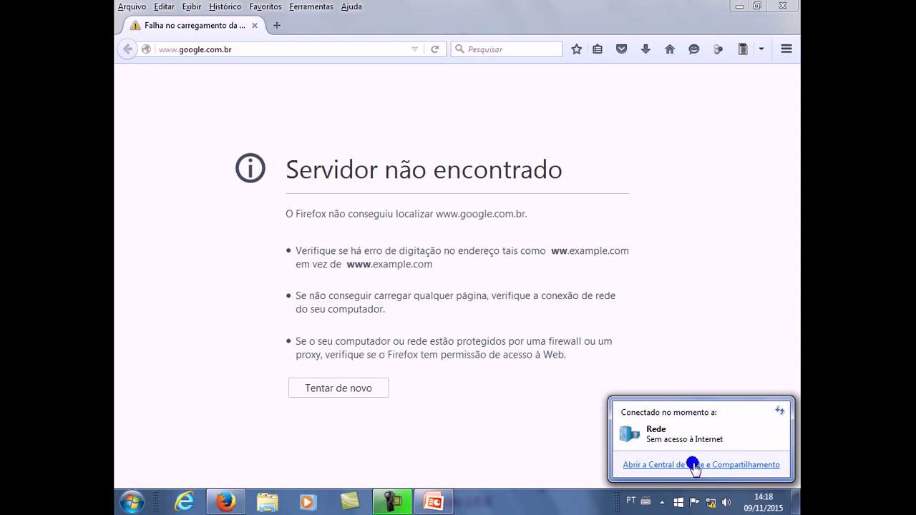
click(694, 465)
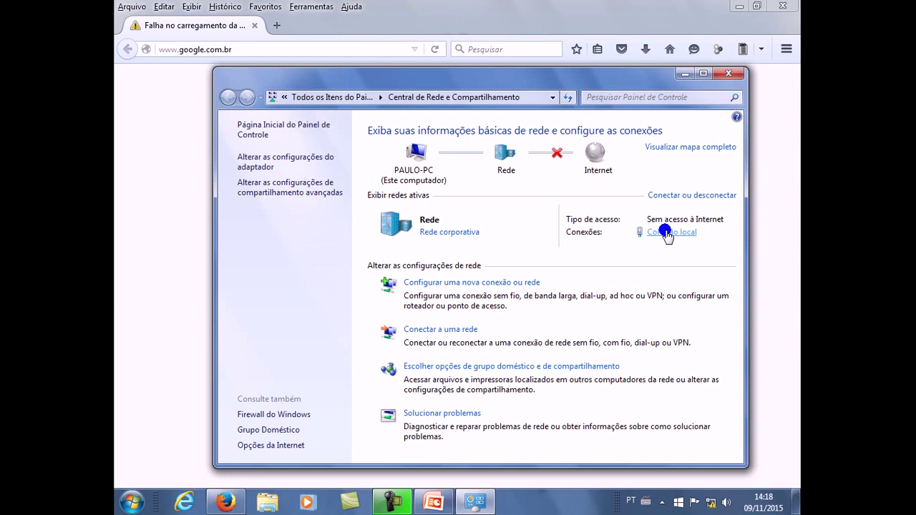
click(666, 233)
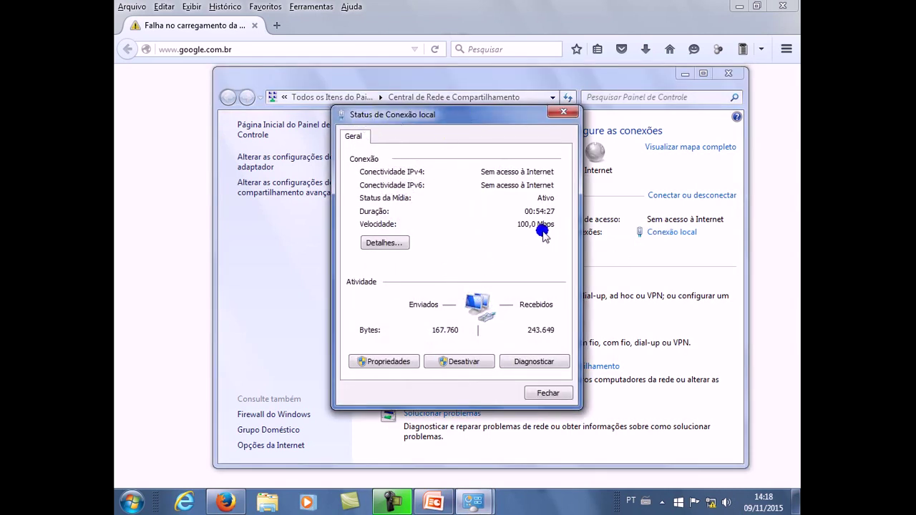
click(382, 244)
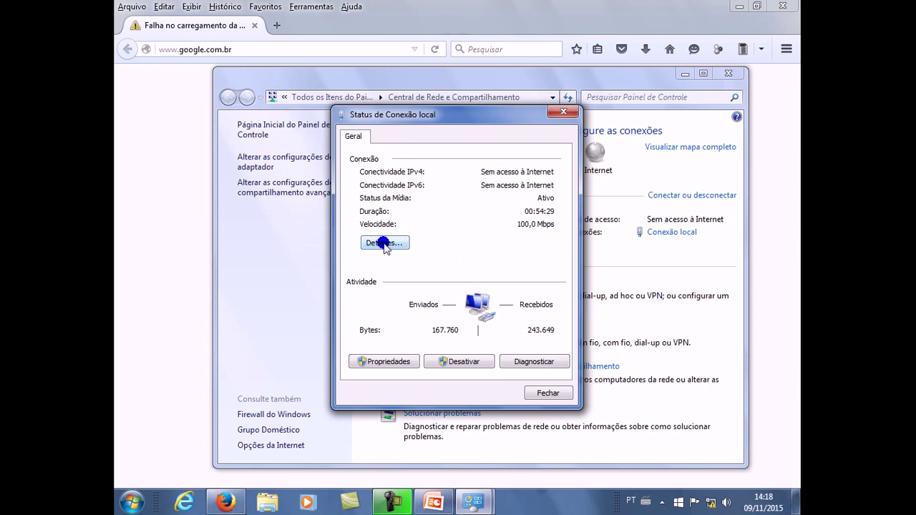
click(384, 244)
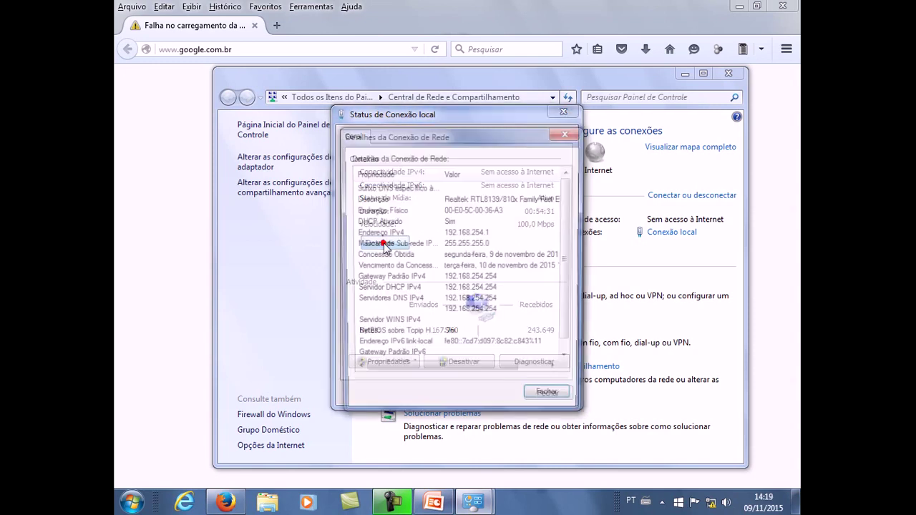
click(398, 279)
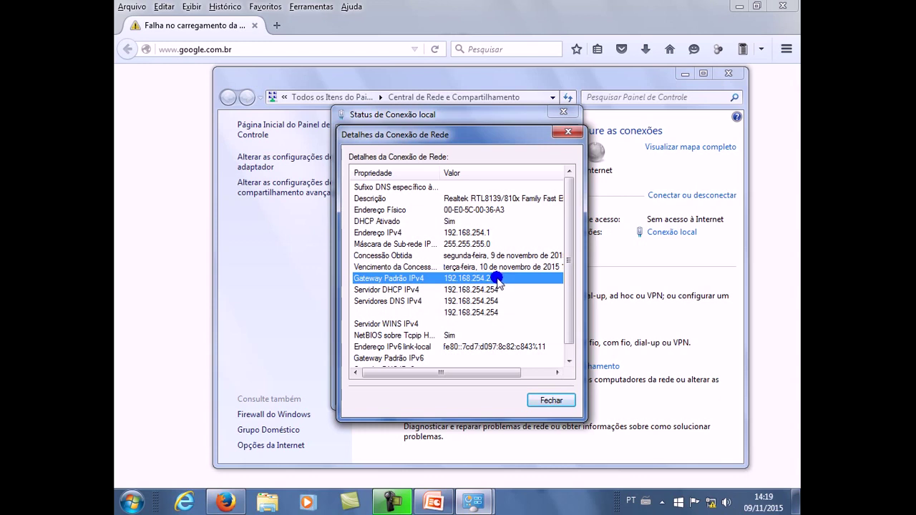
click(549, 399)
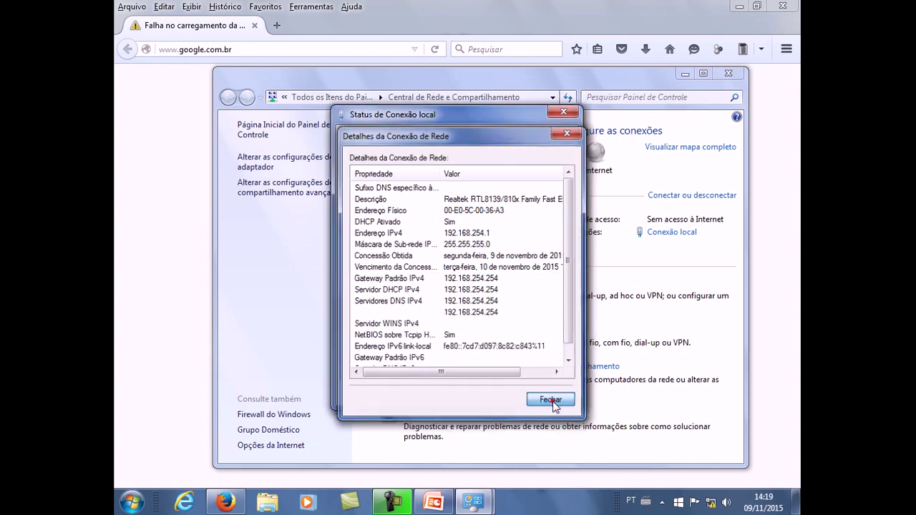
click(549, 394)
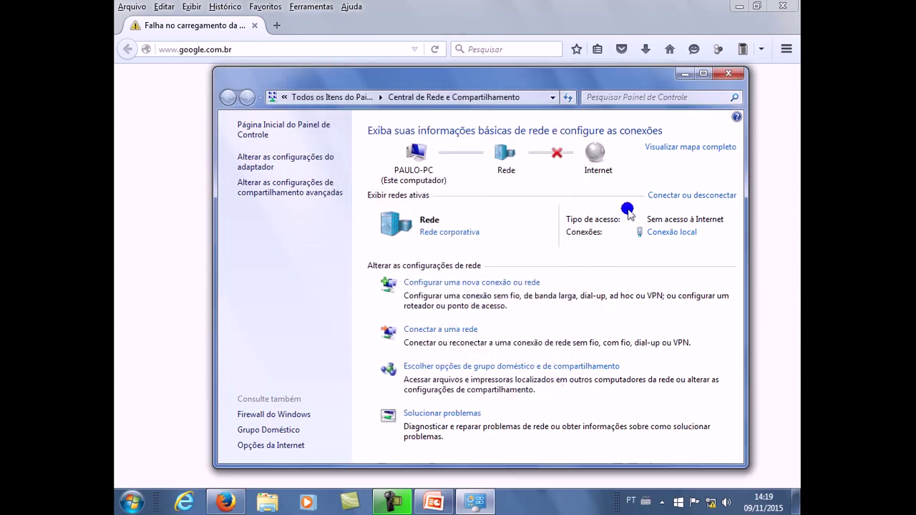
Step: Close the Network and Sharing Center and load 192.168.254.254 in Firefox's address bar
click(724, 75)
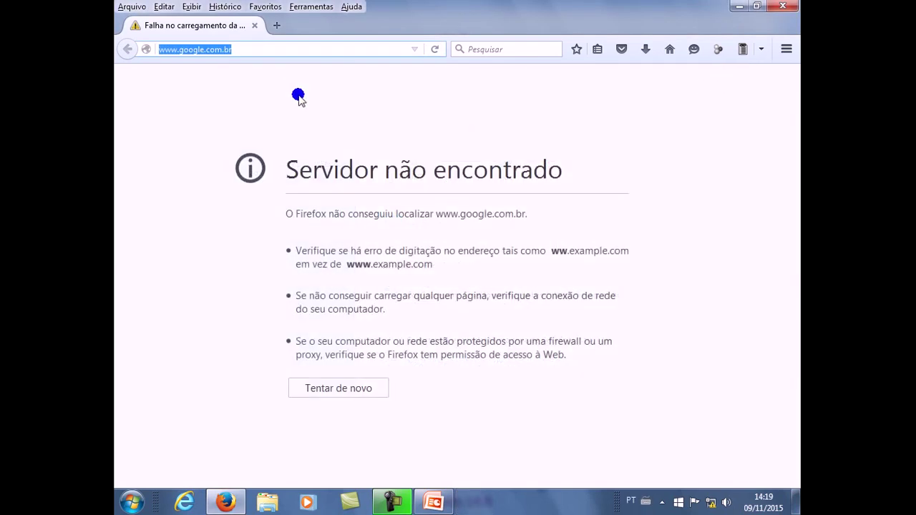
drag(195, 53, 158, 58)
click(241, 49)
drag(242, 50, 158, 52)
text(192.168.254.254)
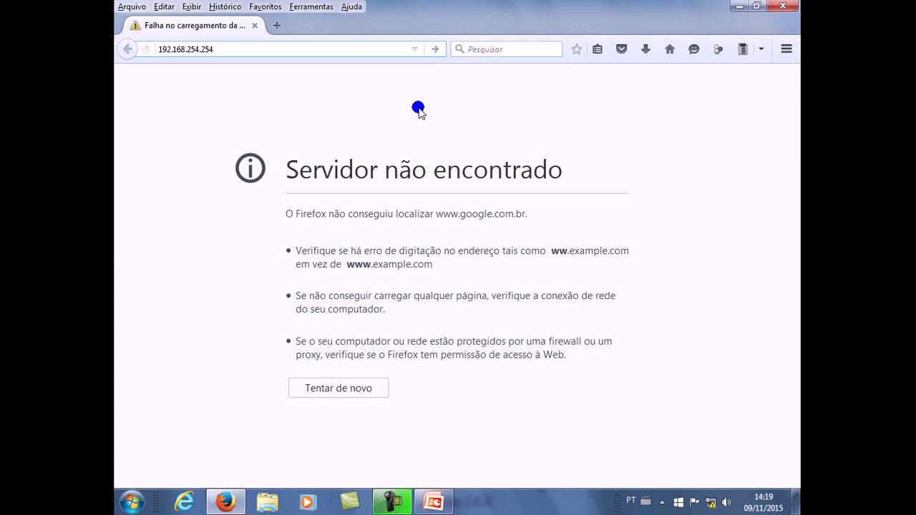
key(Return)
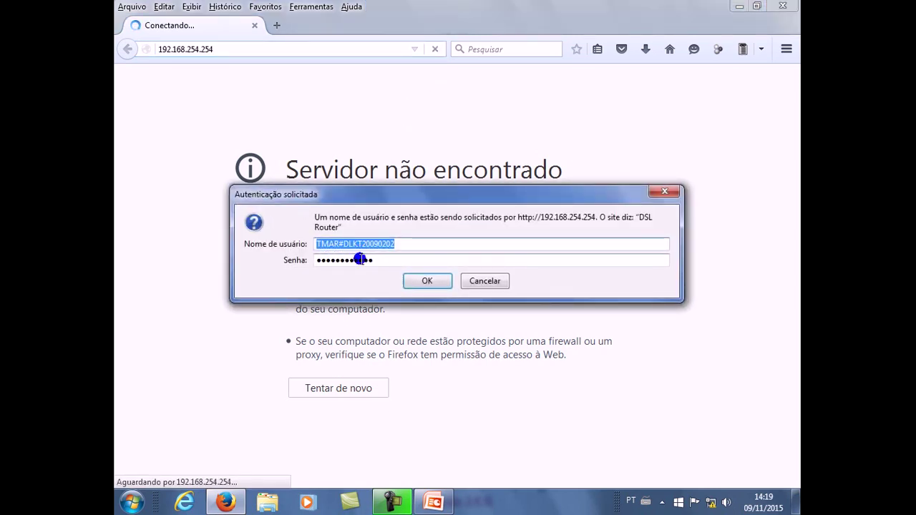
Step: Check the prefilled router username and password, then advance the slideshow to the VPI/VCI table
click(385, 260)
click(402, 244)
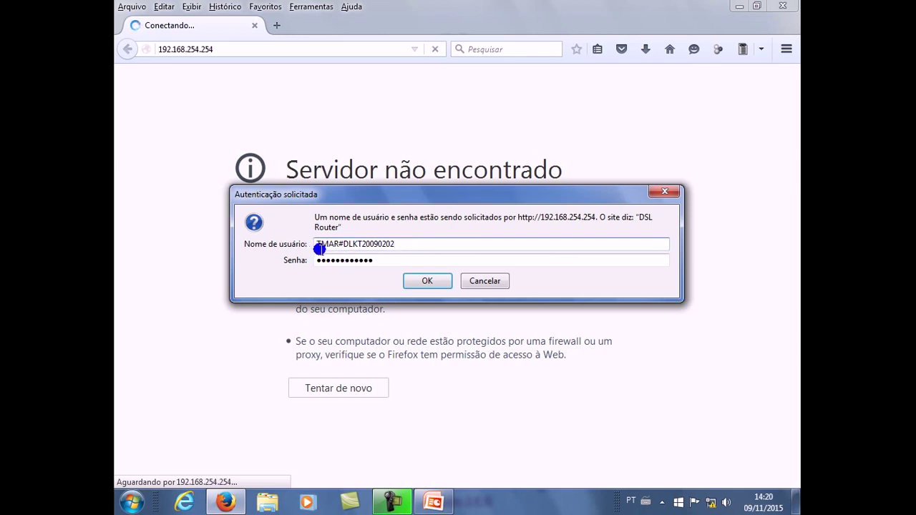
click(321, 259)
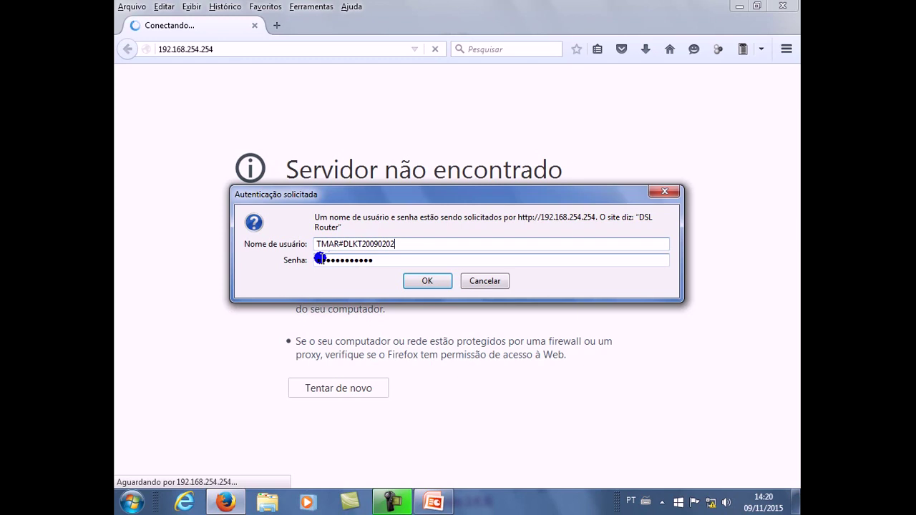
click(316, 244)
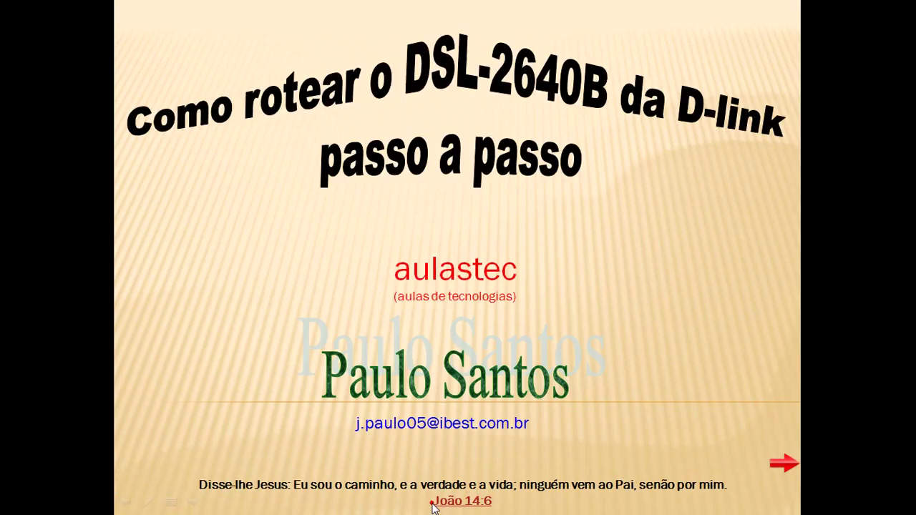
click(783, 463)
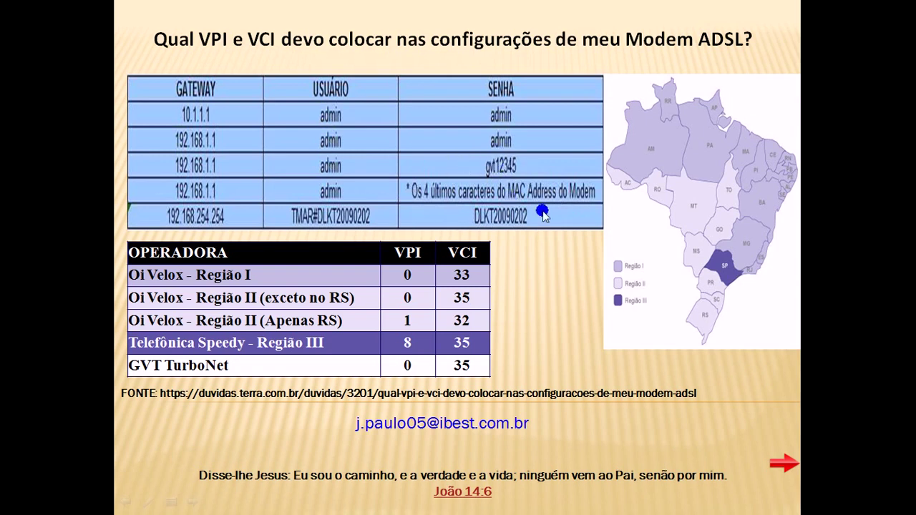
Step: Use Alt+Tab to bring the Firefox router login prompt back in front of the slideshow
key(alt+Tab)
key(alt+Tab)
key(alt+Tab)
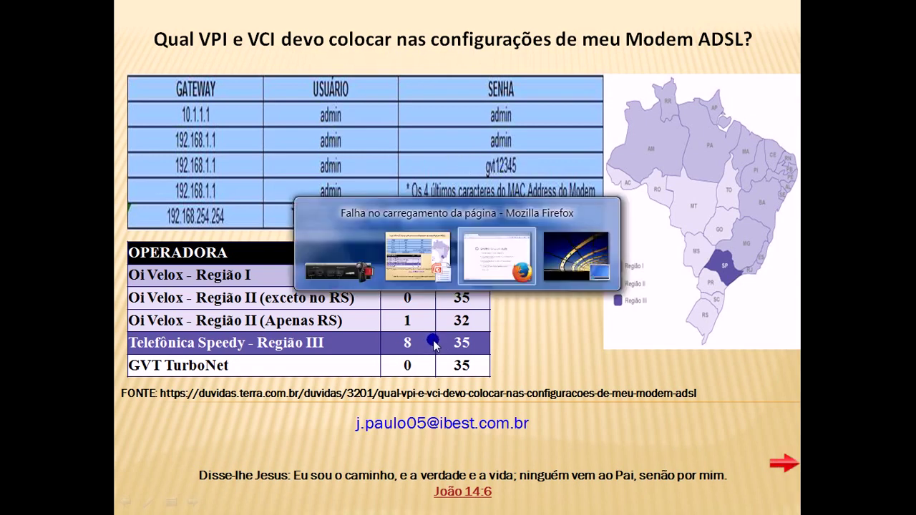
key(alt+Tab)
key(alt+Tab)
key(alt+Tab)
key(alt+shift+Tab)
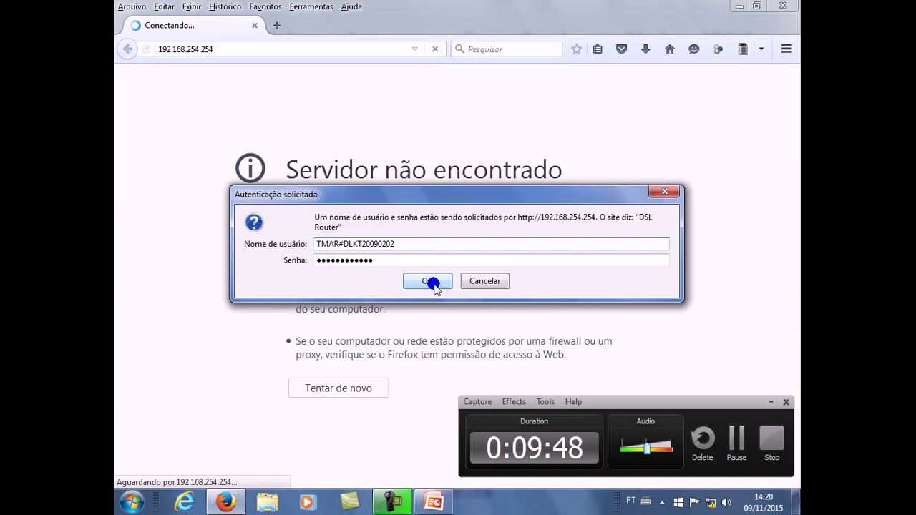
Step: Log in to the router and open the empty WAN Setup page under Advanced Setup
click(432, 282)
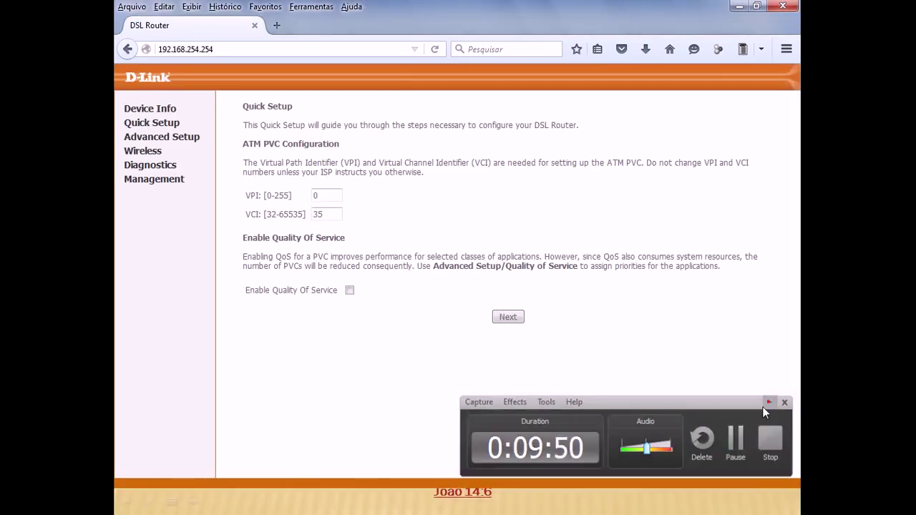
click(770, 403)
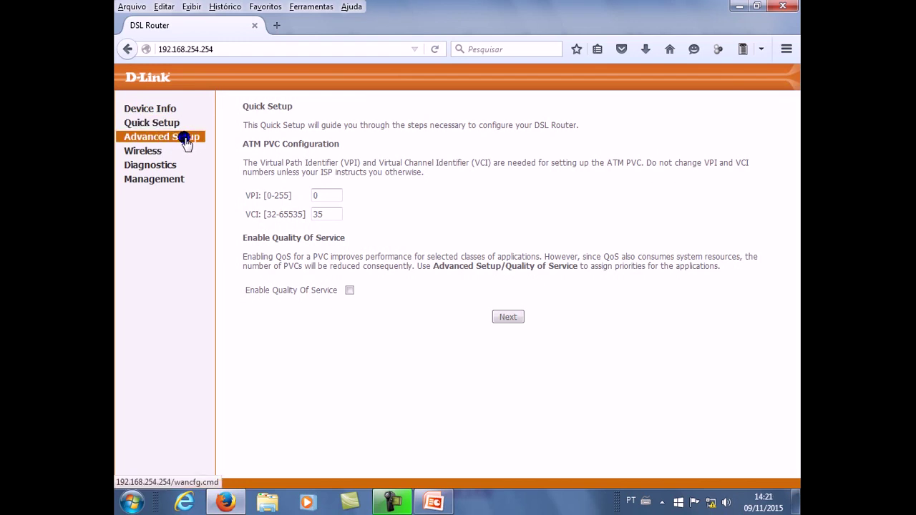
click(186, 142)
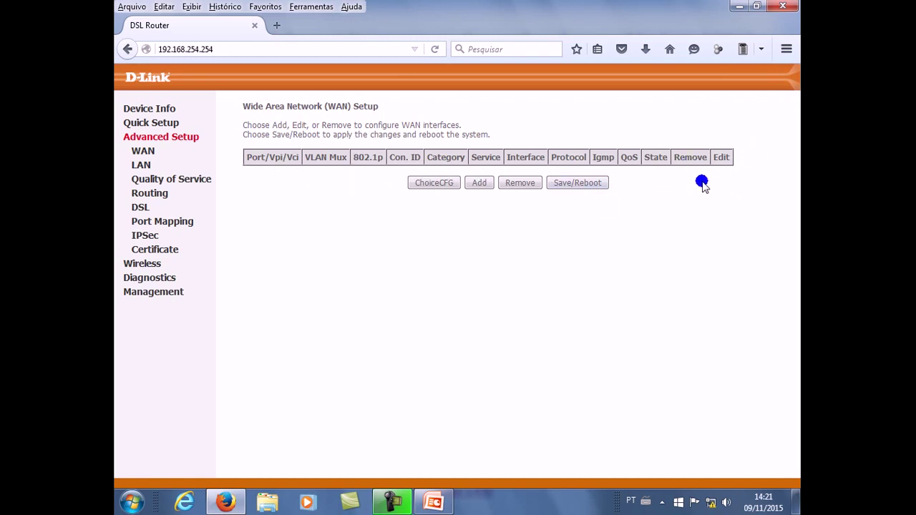
click(517, 185)
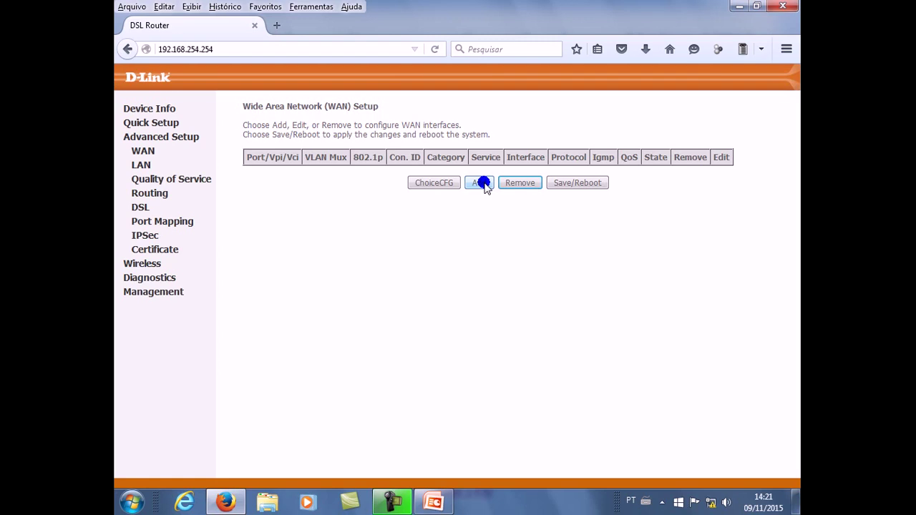
Step: Add a new WAN connection, then view the slide listing Oi Velox Região I as 0/33
click(481, 184)
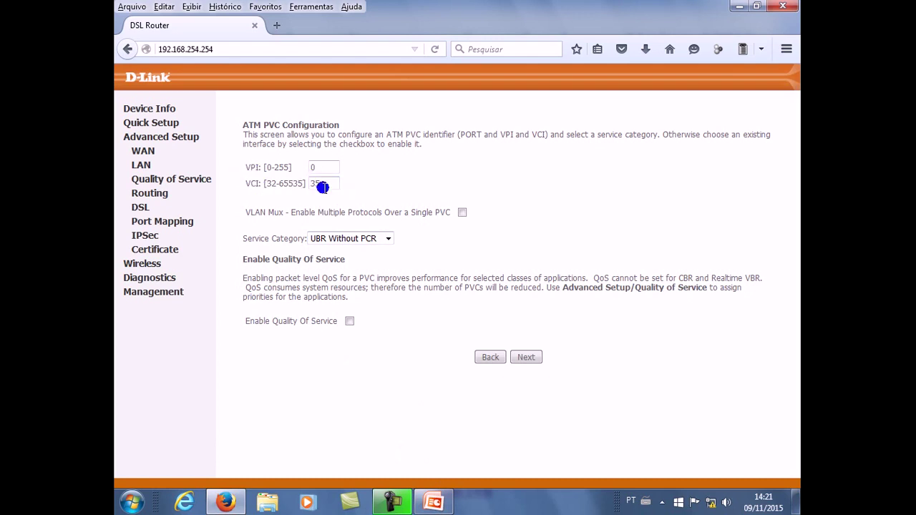
click(435, 504)
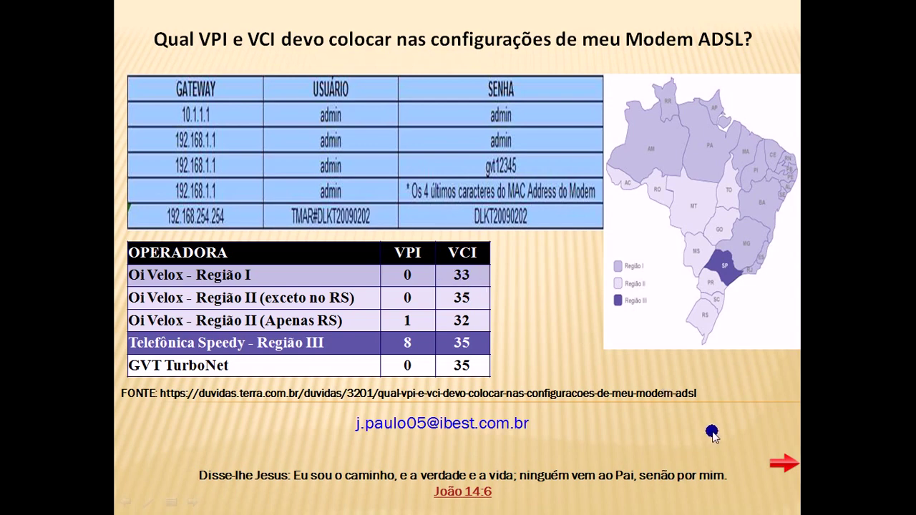
Step: Switch back to the router's ATM PVC Configuration page in Firefox
key(alt+Tab)
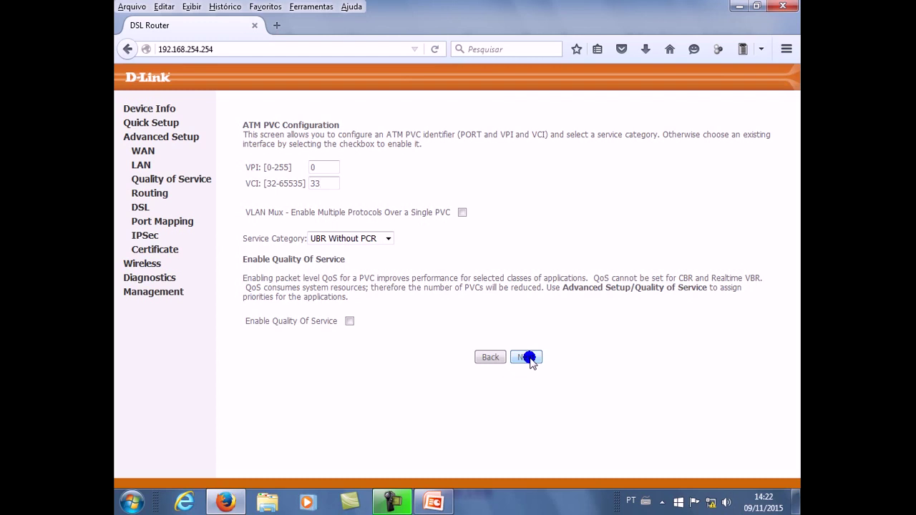
Step: Accept VPI 0 / VCI 33 and keep PPP over Ethernet (PPPoE) as the connection type
click(528, 358)
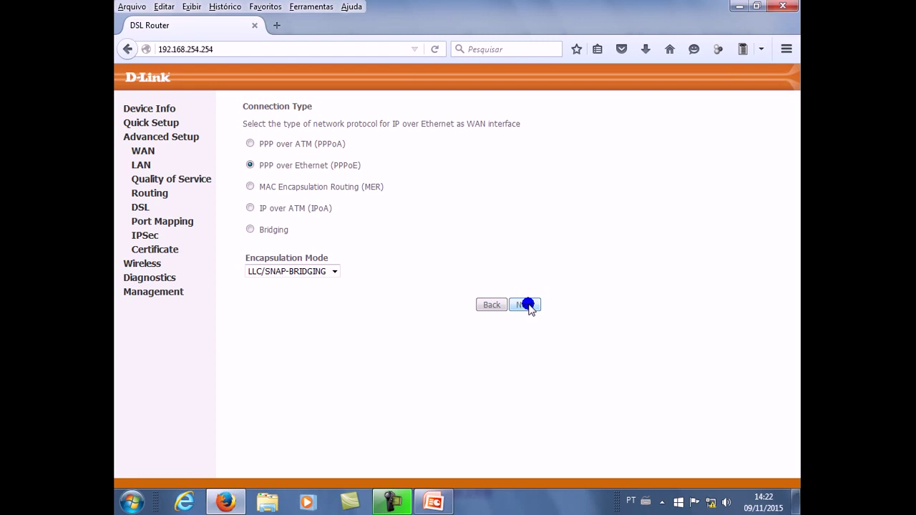
click(528, 306)
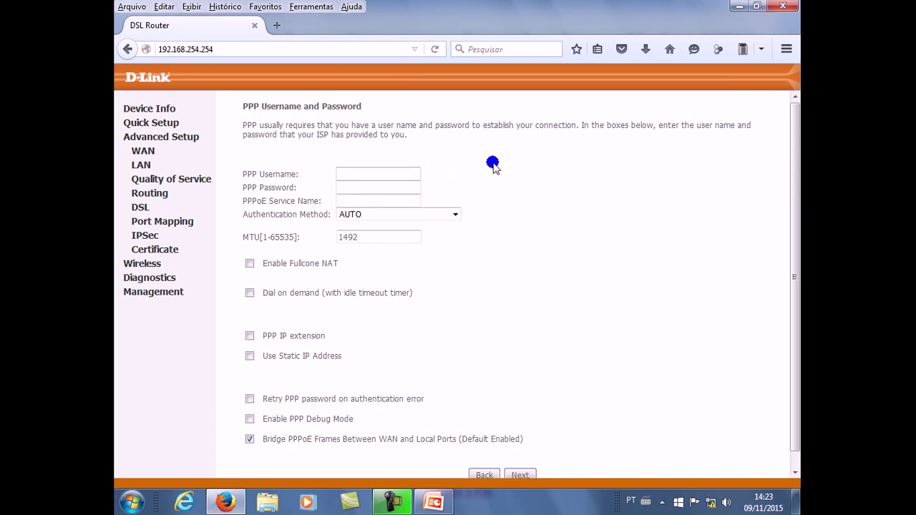
Step: Enter the ISP's PPP username in the PPP Username field, fixing a mistyped digit
click(378, 174)
click(347, 176)
mouse_move(796, 505)
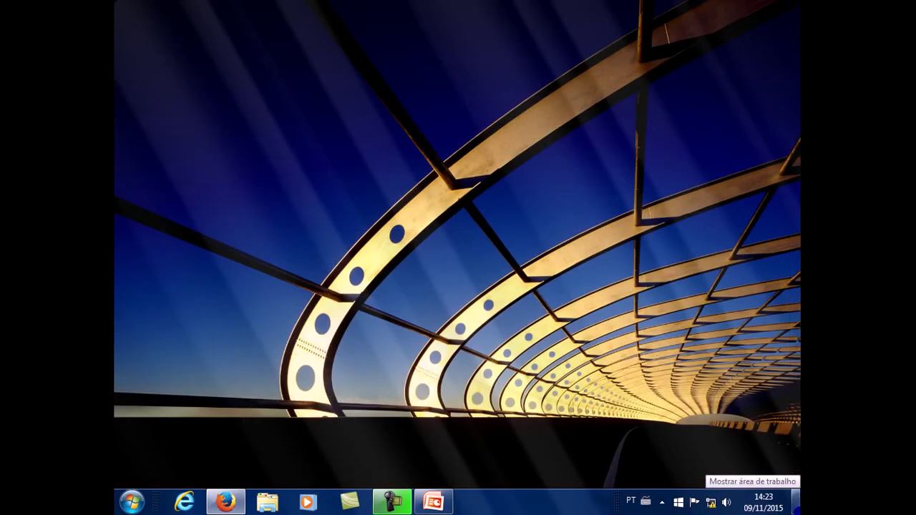
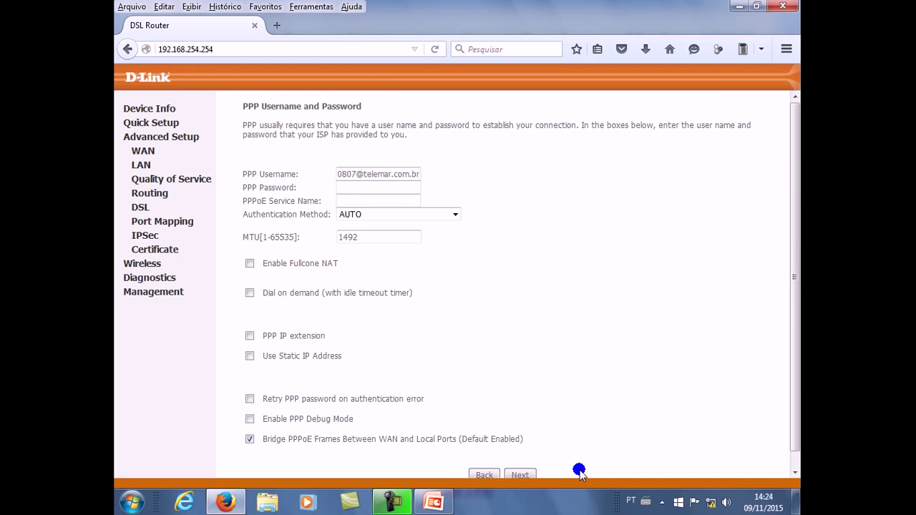
Step: Type the PPP account password into the PPP Password field
click(371, 190)
click(432, 176)
text(••••••••••)
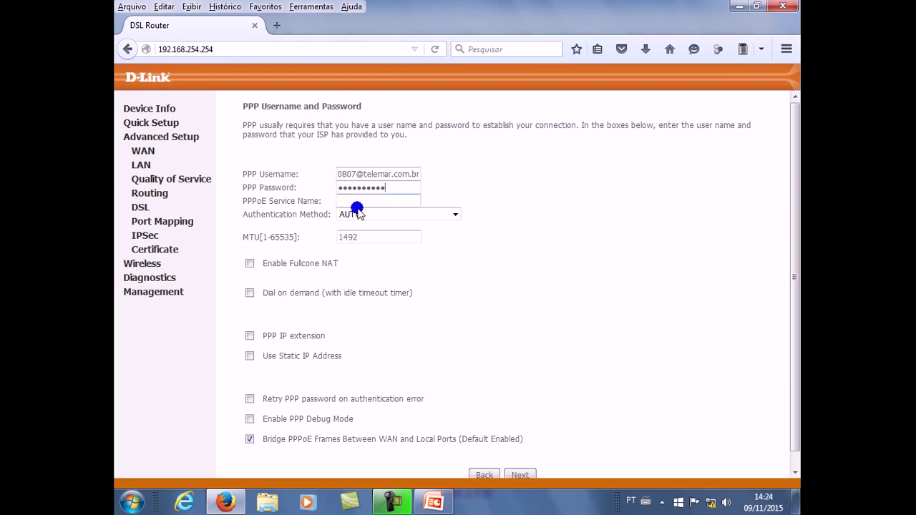
click(372, 187)
scroll(458, 284, down, 1)
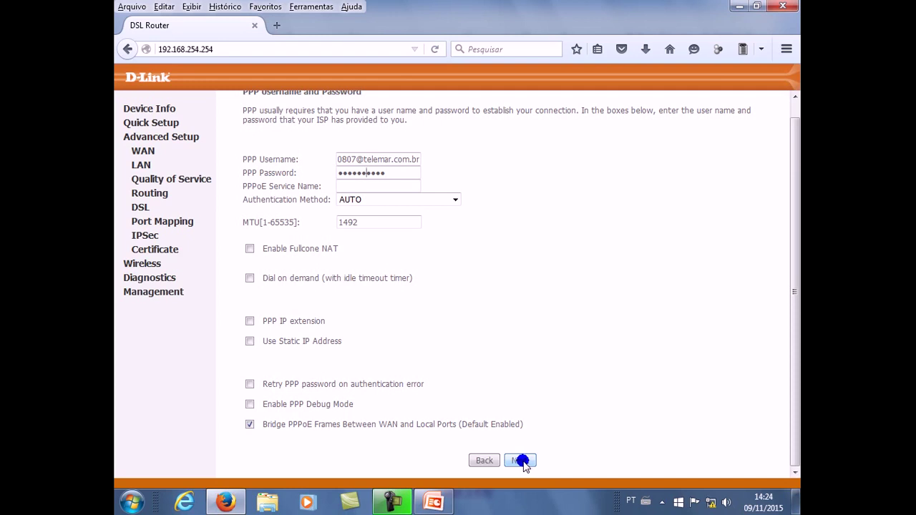
Step: Pass the WAN Service page and save the PPPoE connection on 0/0/33 from the summary
click(520, 461)
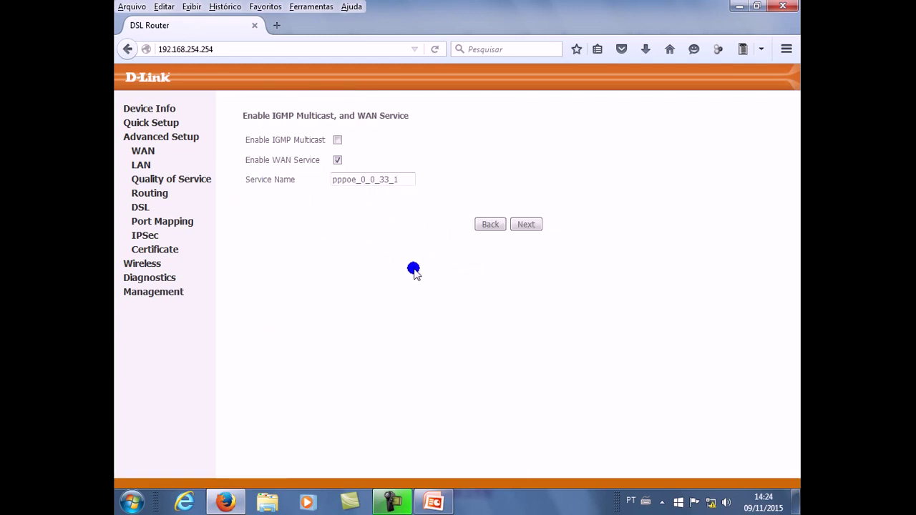
click(526, 225)
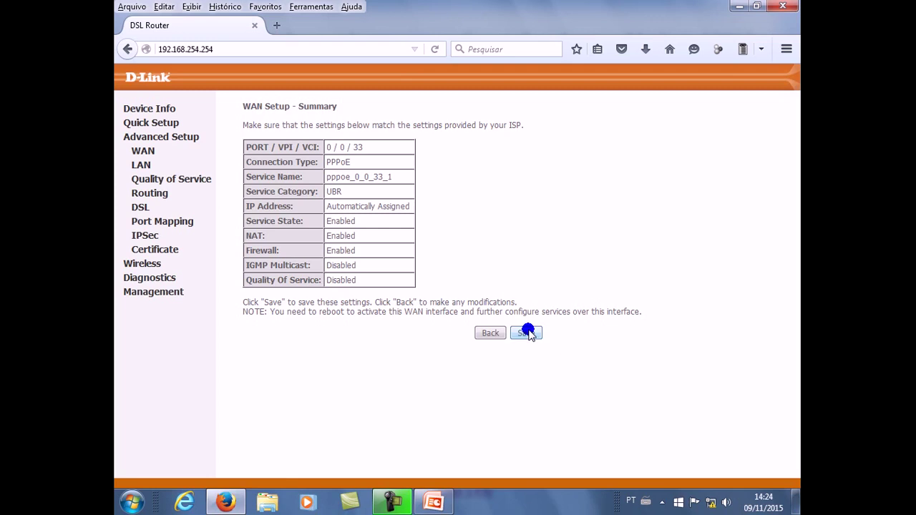
click(528, 332)
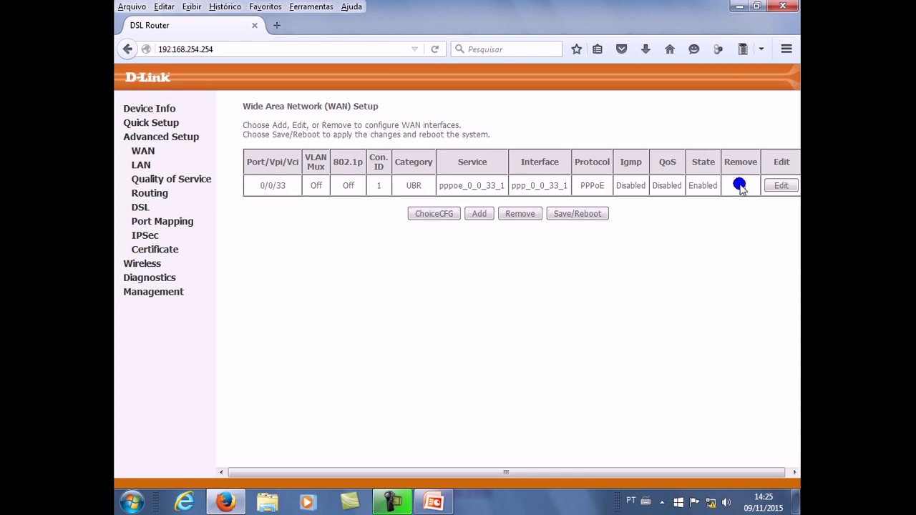
Step: Save the configuration, reboot the router, then open the Network and Sharing Center to check connectivity
click(513, 214)
mouse_move(712, 504)
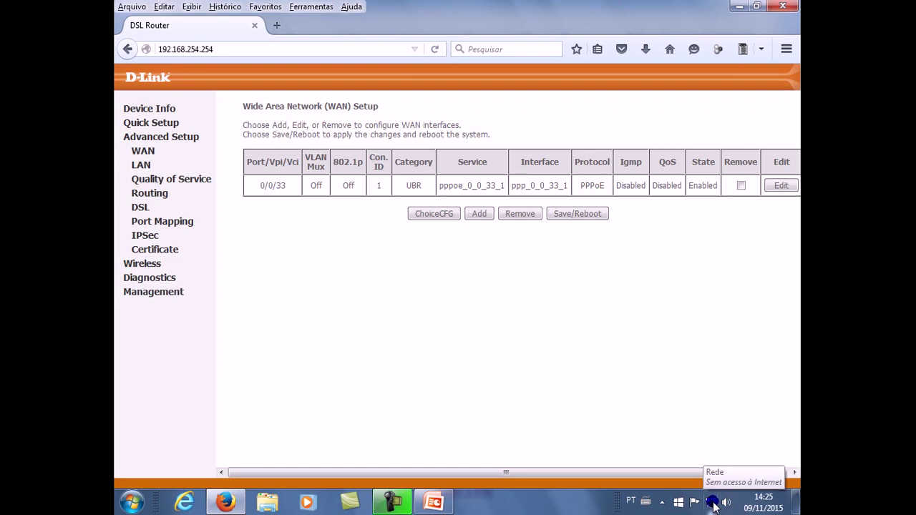
click(579, 215)
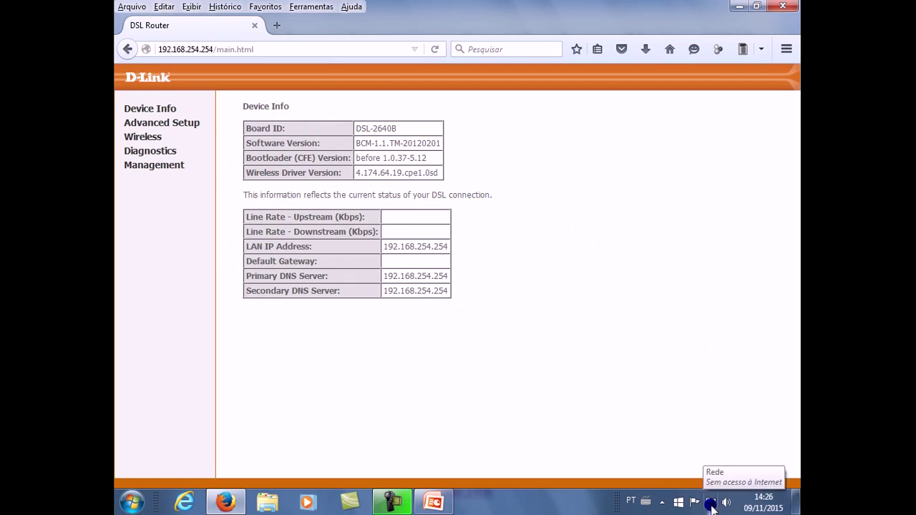
click(711, 505)
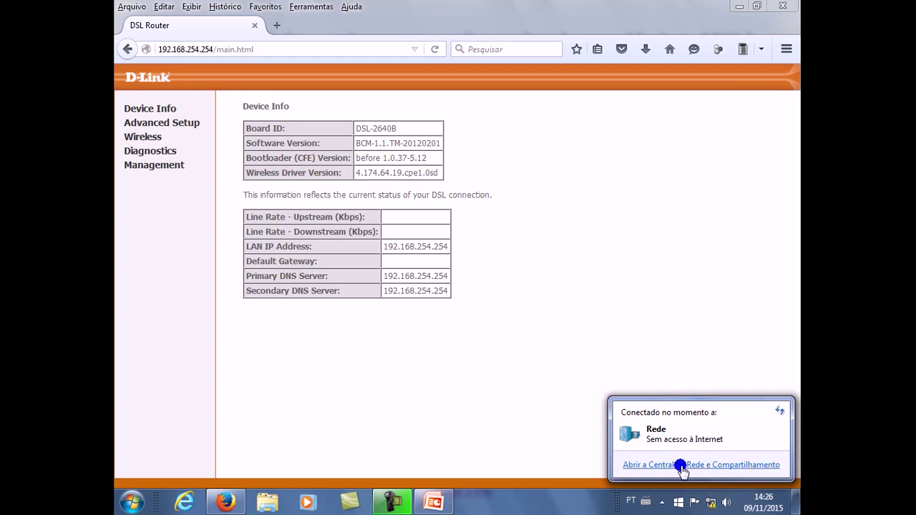
click(686, 465)
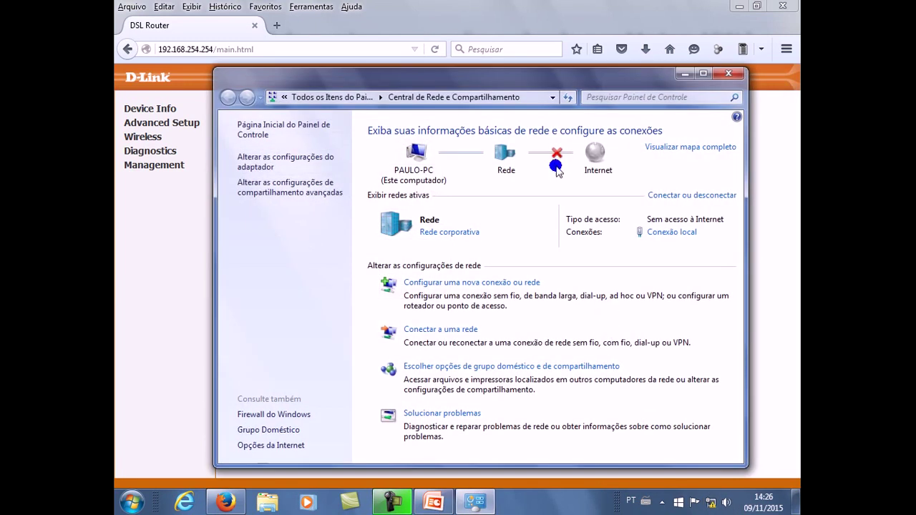